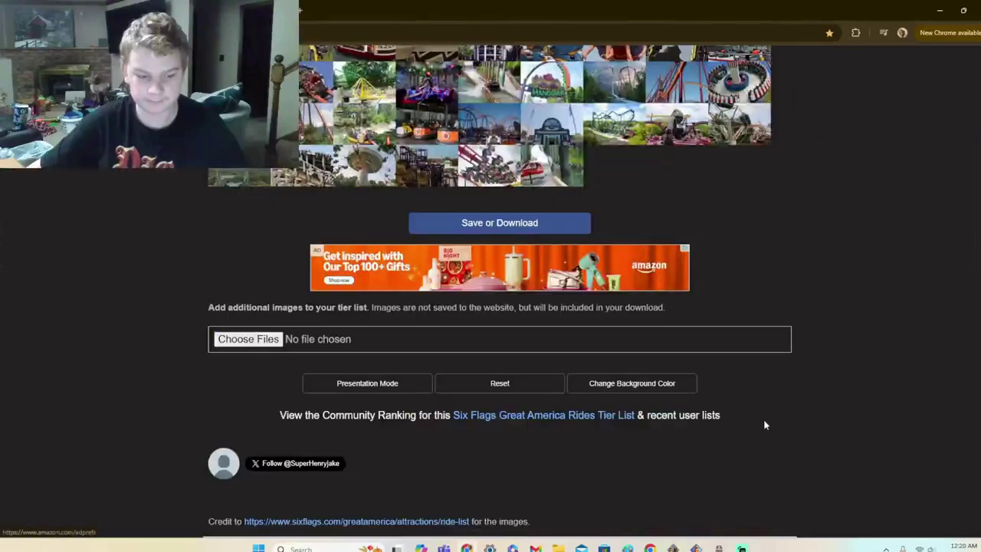
Step: Place the wooden coaster in tier D, moving it there from C, and the looping coaster in tier A
scroll(760, 422, "up", 10)
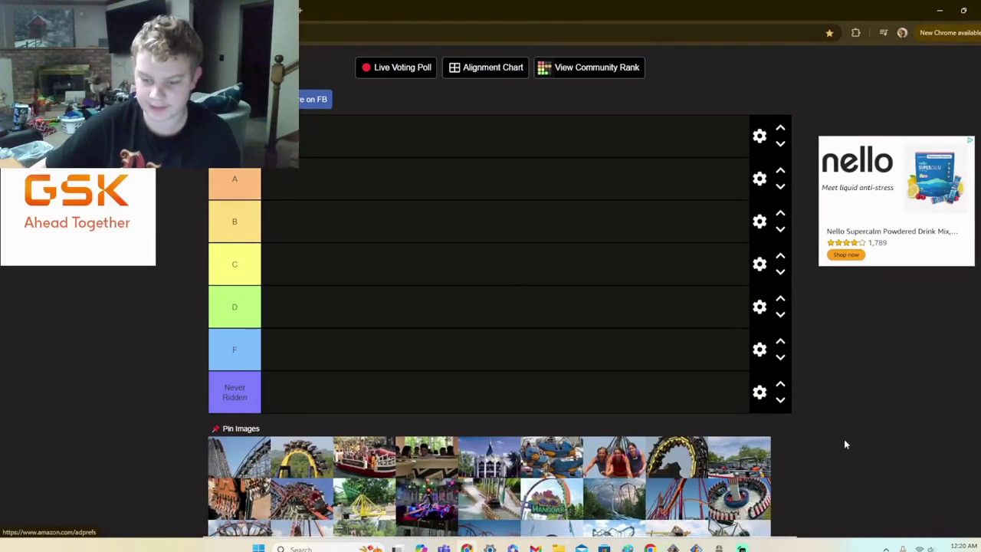
scroll(847, 443, "up", 3)
scroll(852, 443, "down", 3)
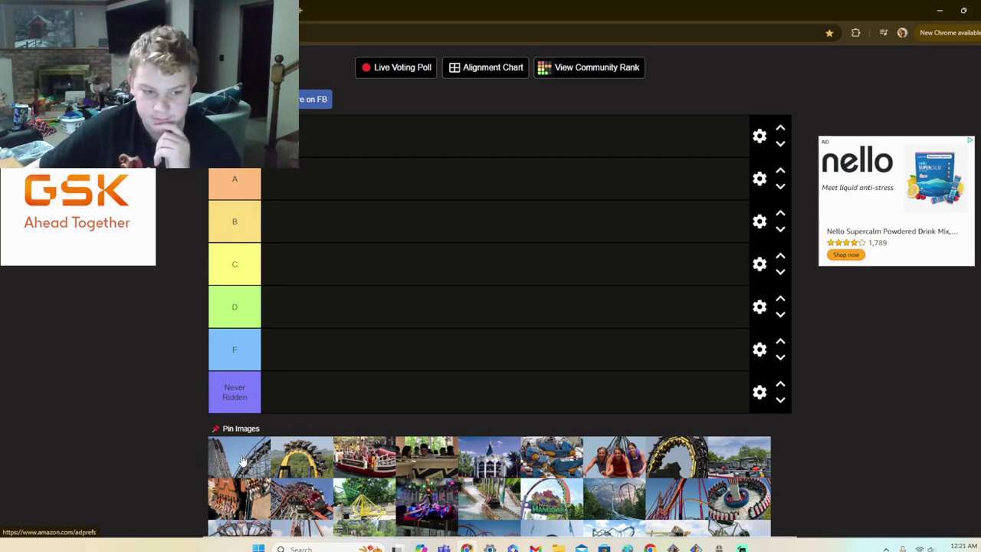
left_click_drag(243, 465, 318, 277)
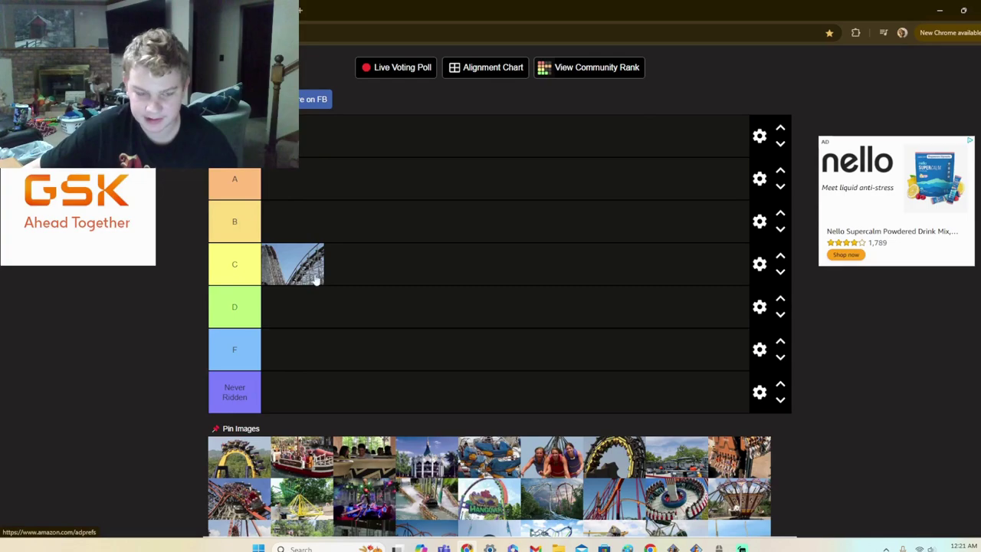
left_click_drag(307, 270, 330, 310)
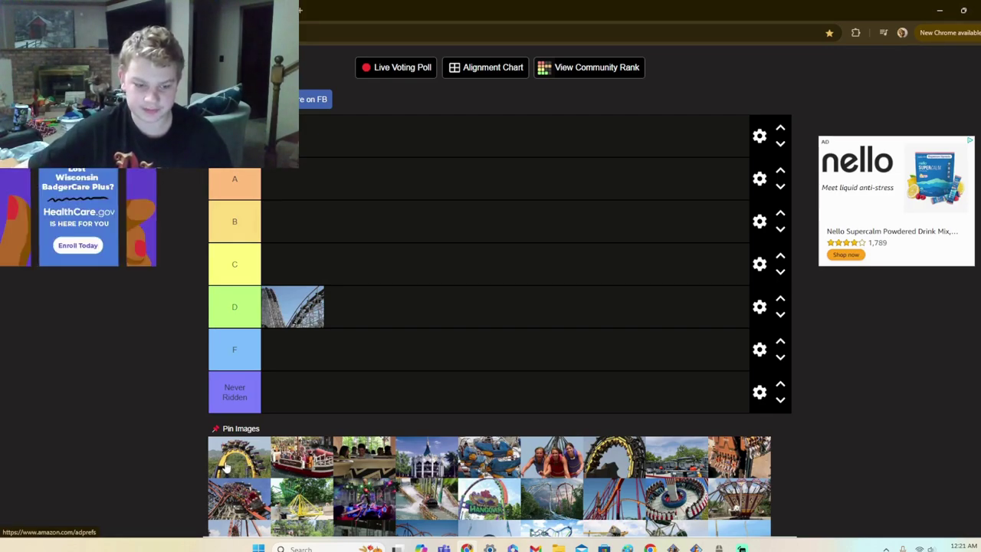
left_click_drag(228, 469, 292, 184)
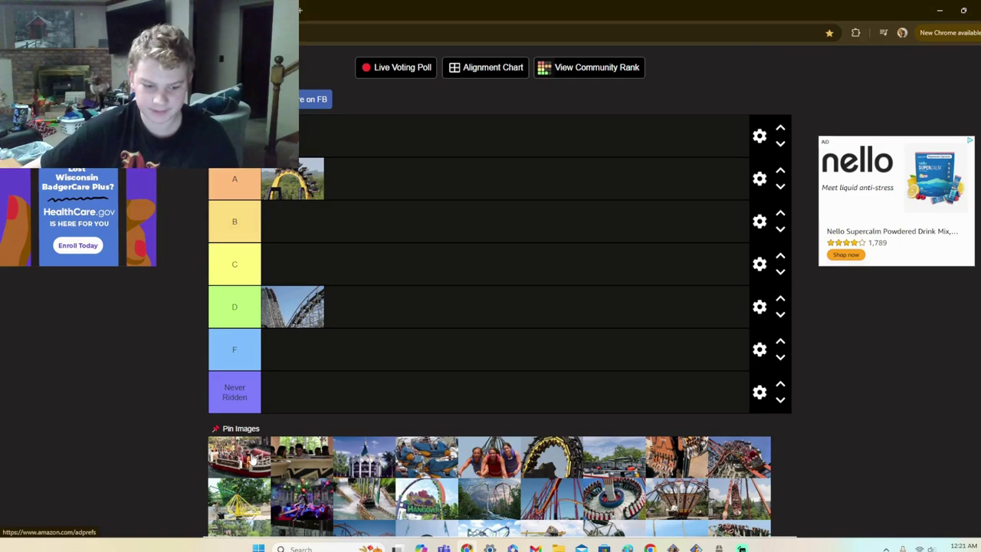
Step: Drop the boat ride, two-riders photo, train station and tower ride into the Never Ridden row
left_click_drag(243, 463, 303, 395)
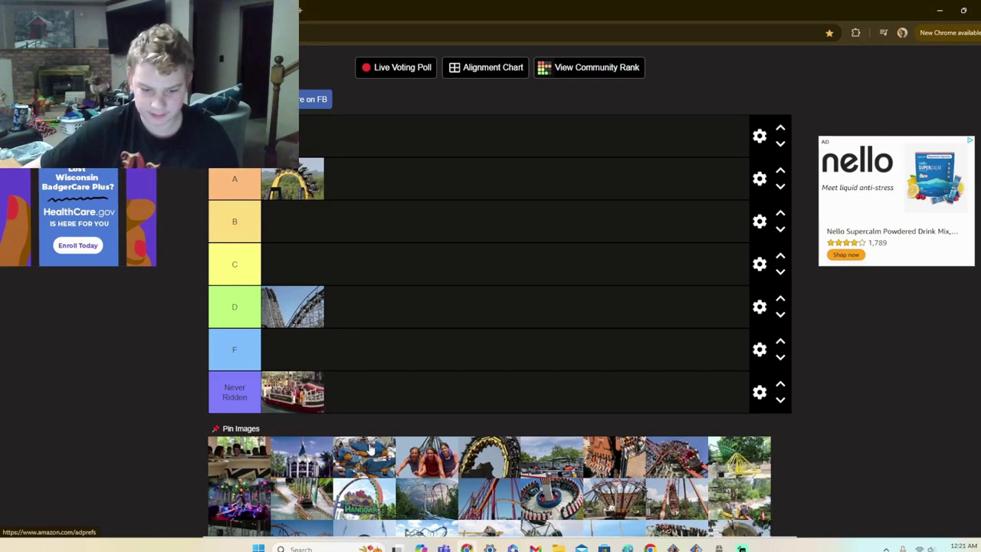
left_click_drag(434, 458, 420, 406)
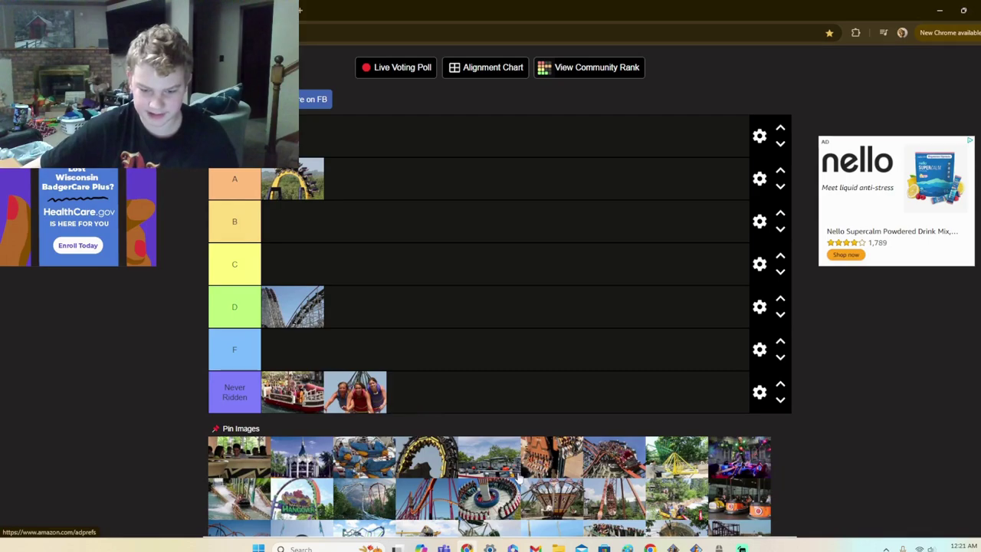
left_click_drag(504, 466, 476, 416)
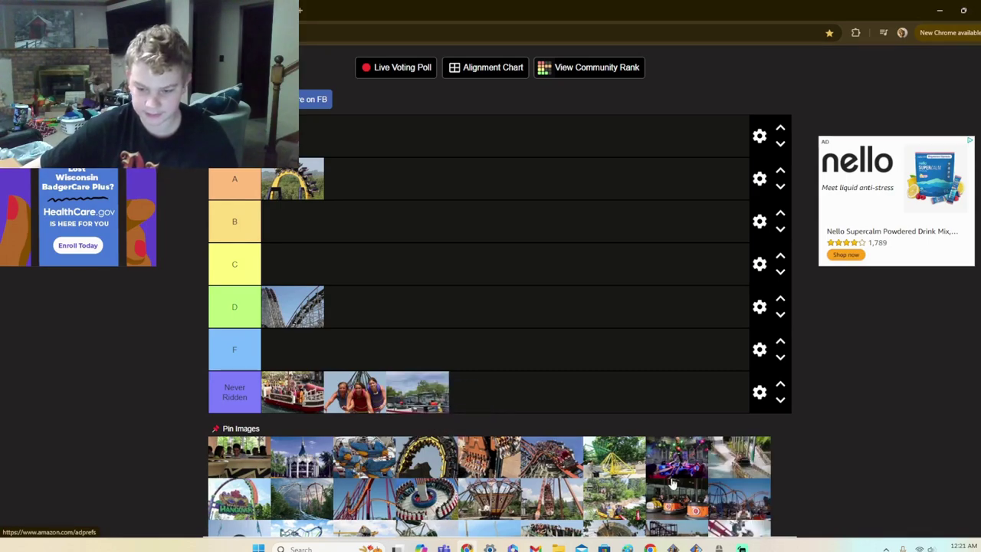
scroll(500, 495, "down", 1)
scroll(498, 496, "down", 1)
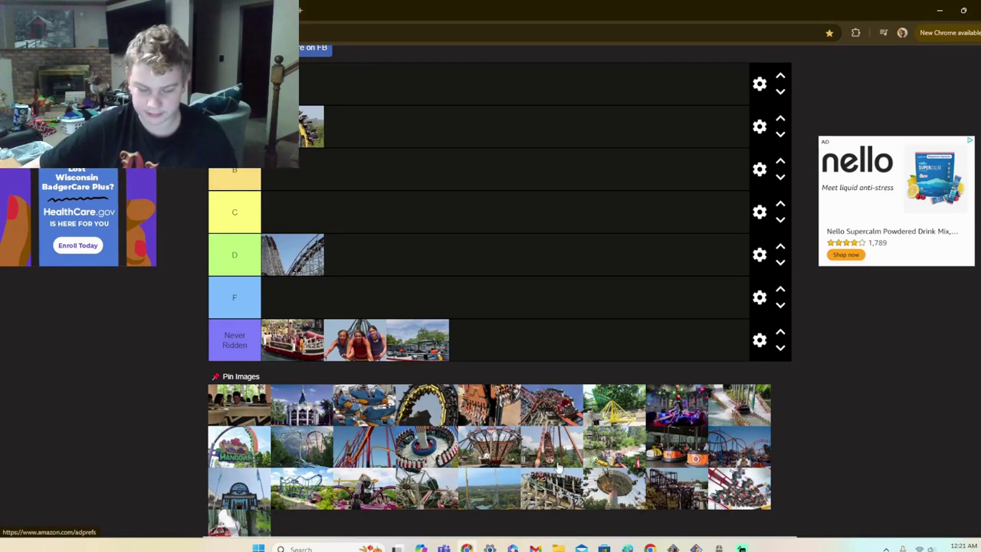
scroll(337, 499, "down", 1)
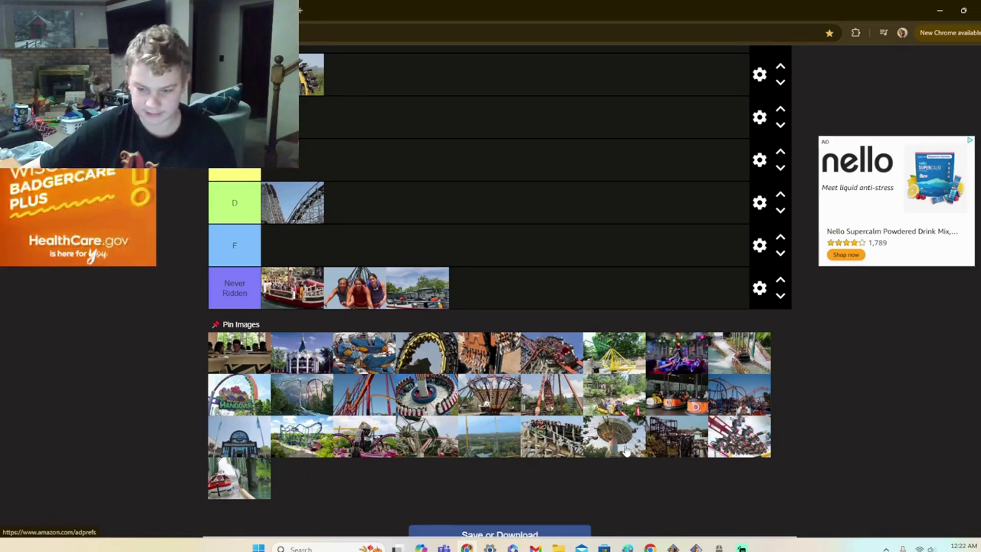
left_click_drag(627, 452, 522, 314)
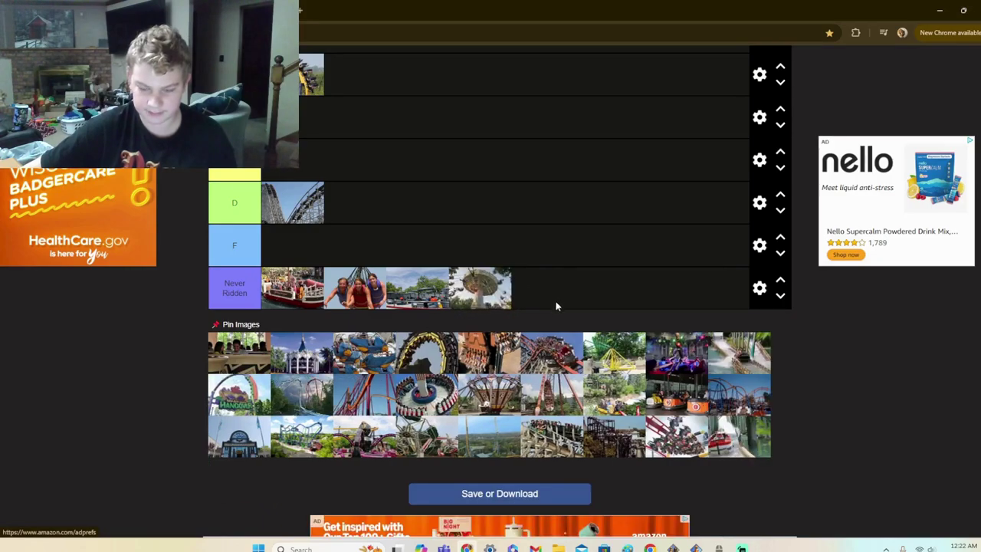
scroll(516, 309, "up", 3)
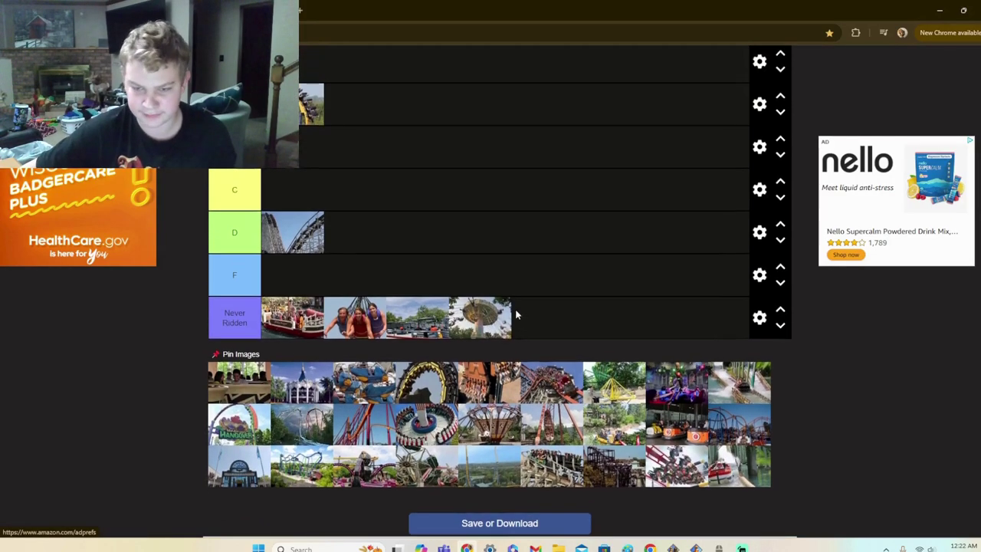
scroll(479, 332, "down", 2)
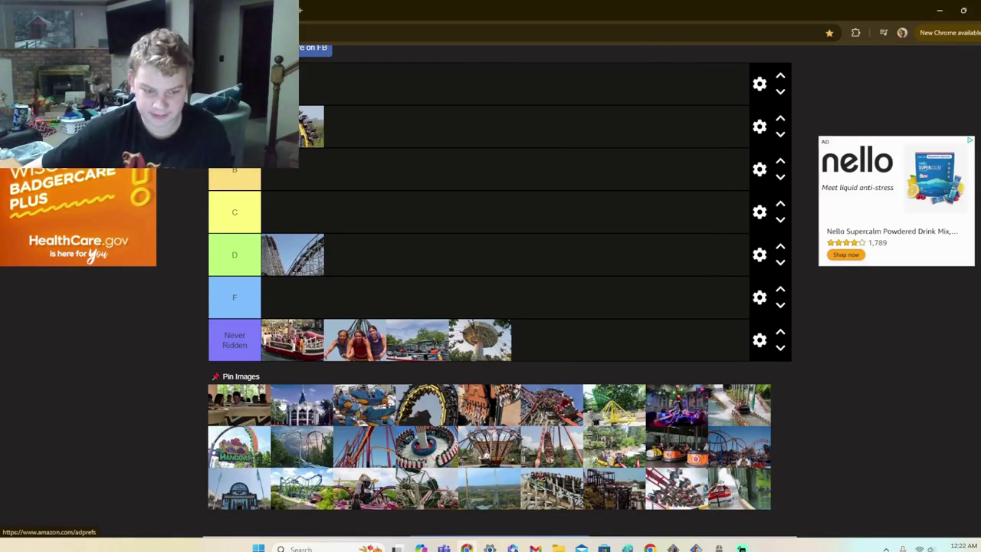
Step: Move the wooden coaster up from D to C and place the diners and mansion photos in D
mouse_move(239, 415)
left_mouse_down()
mouse_move(322, 378)
mouse_move(292, 374)
mouse_move(247, 405)
left_mouse_up()
left_click_drag(290, 268, 295, 215)
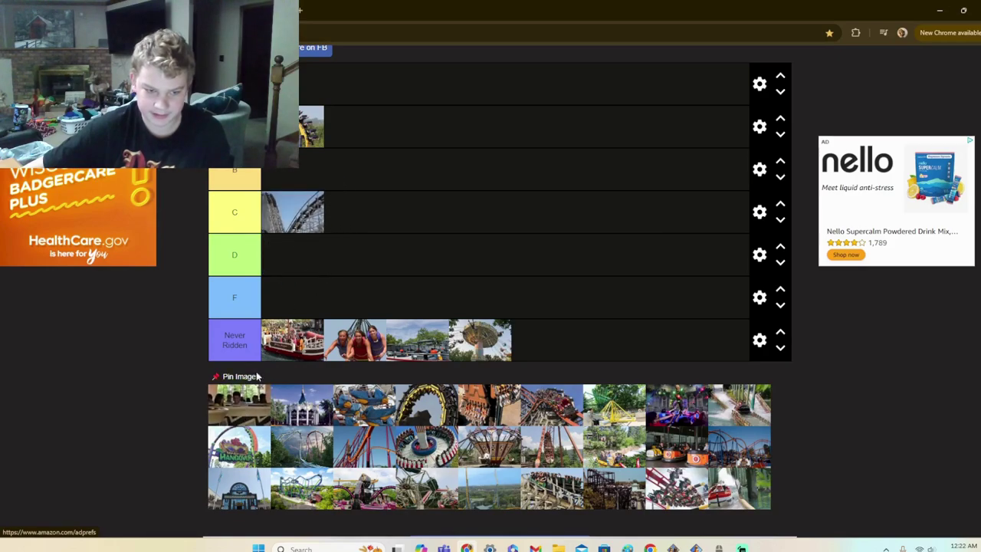
left_click_drag(250, 418, 306, 258)
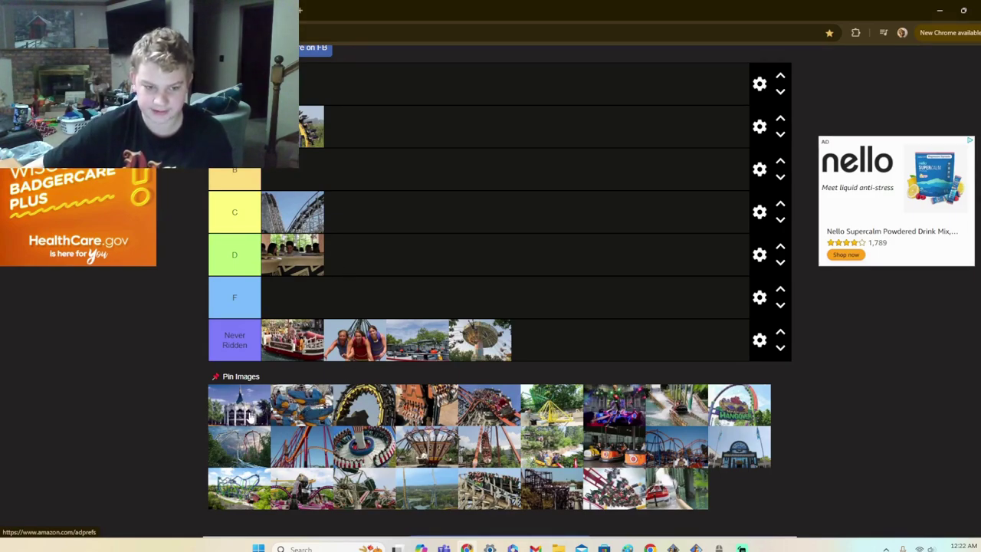
left_click_drag(249, 415, 311, 264)
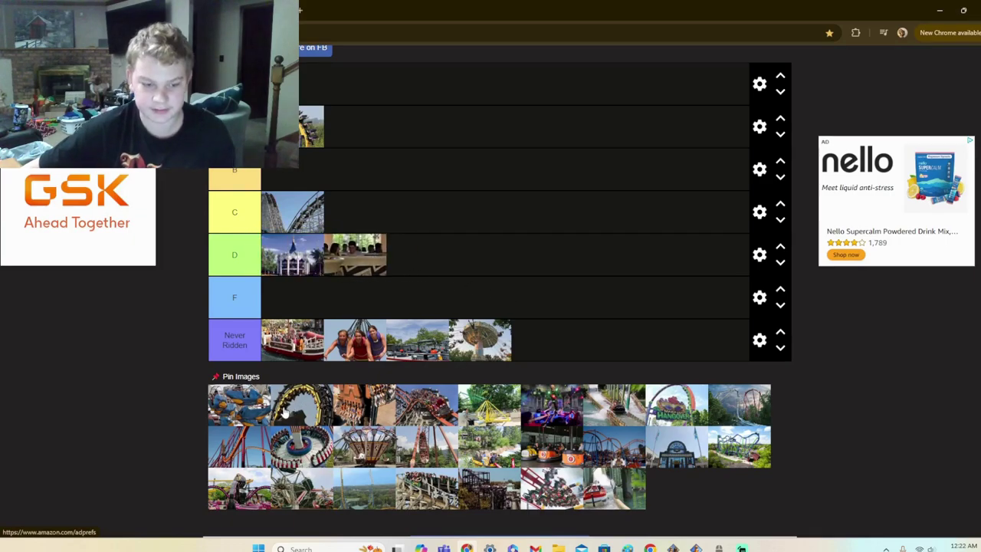
Step: Add the blue ride and looping coaster to tier C and a ride photo to the top tier
left_click_drag(235, 412, 375, 219)
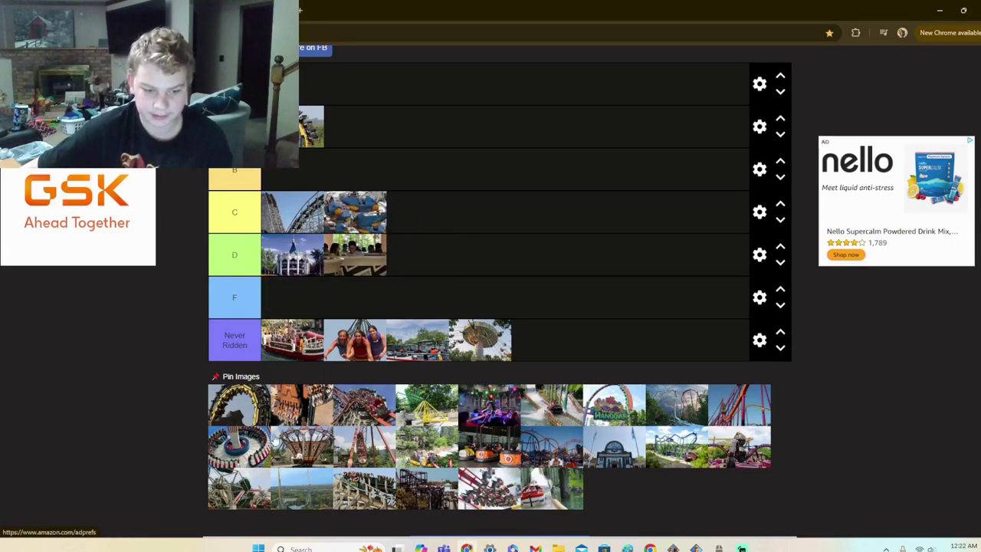
left_click_drag(243, 412, 373, 226)
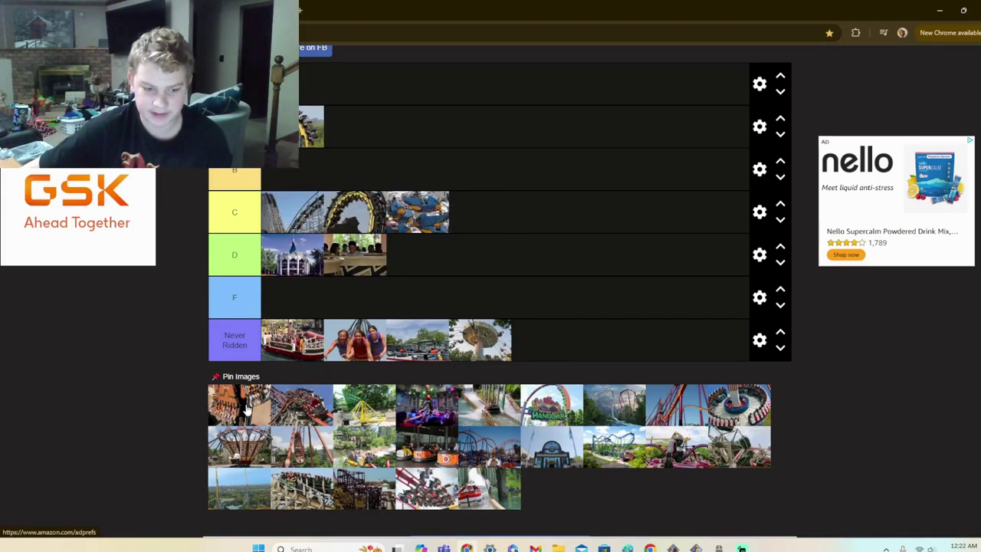
left_click_drag(264, 412, 357, 90)
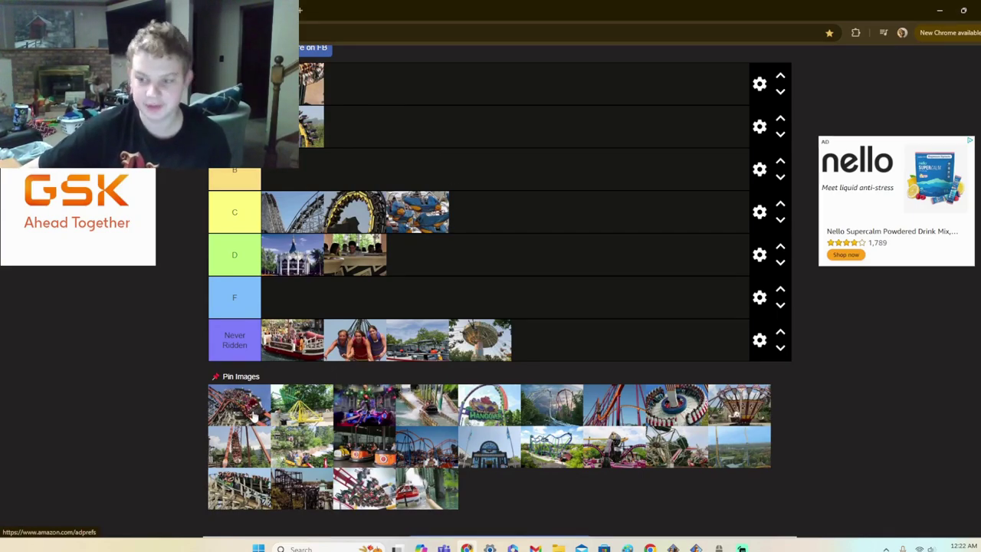
Step: Rank the red coaster in S, yellow swing and water rides in D, lit indoor ride in C, Hangover in B
left_click_drag(253, 415, 359, 86)
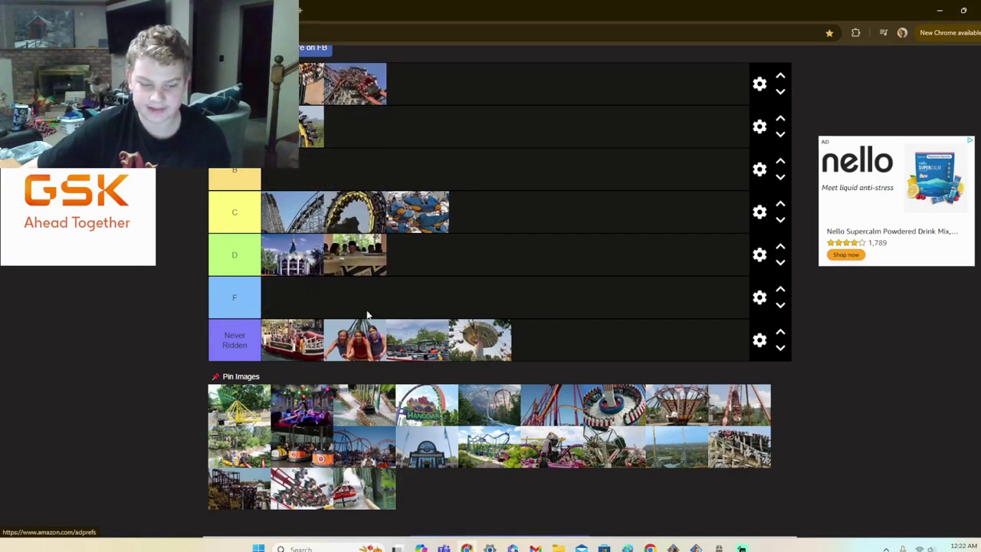
left_click_drag(250, 414, 355, 265)
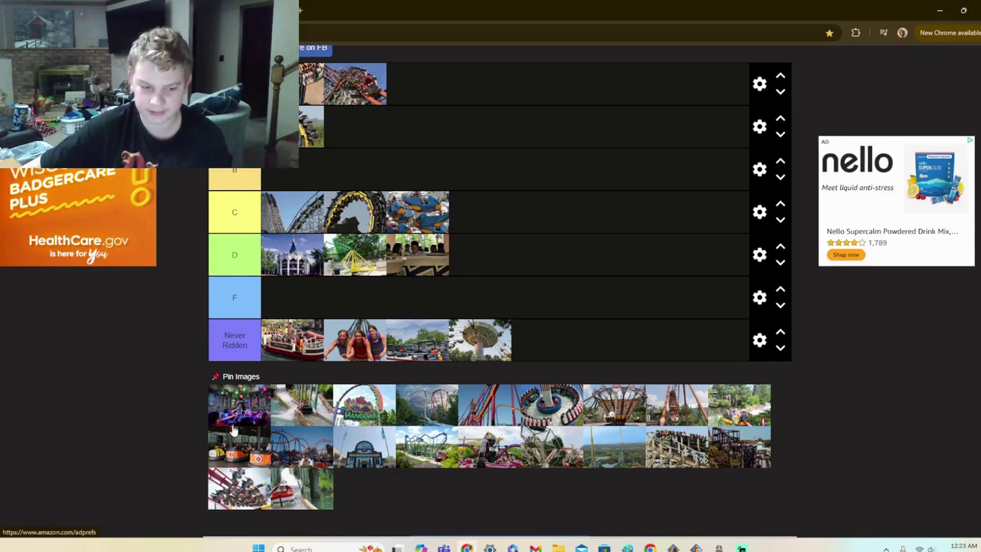
left_click_drag(239, 414, 420, 215)
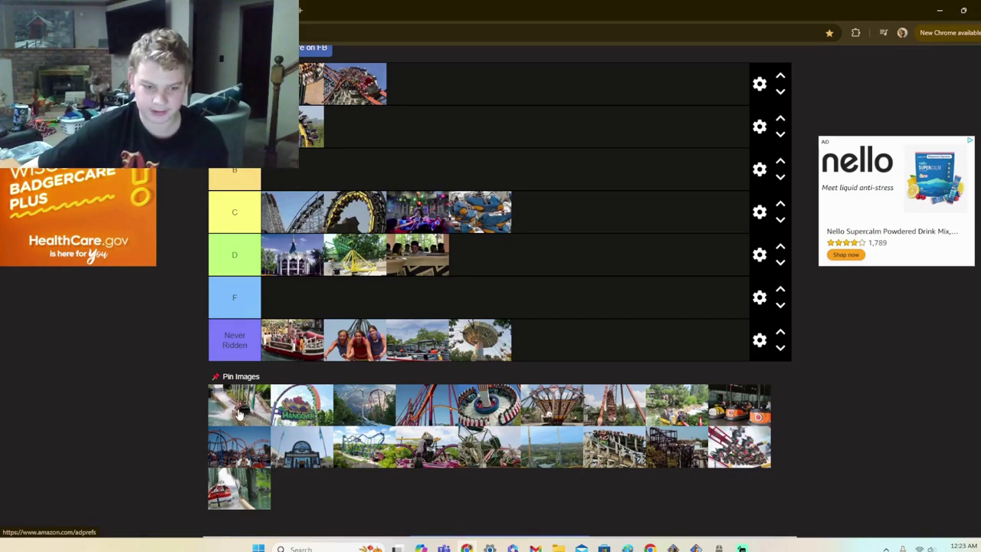
left_click_drag(247, 411, 349, 259)
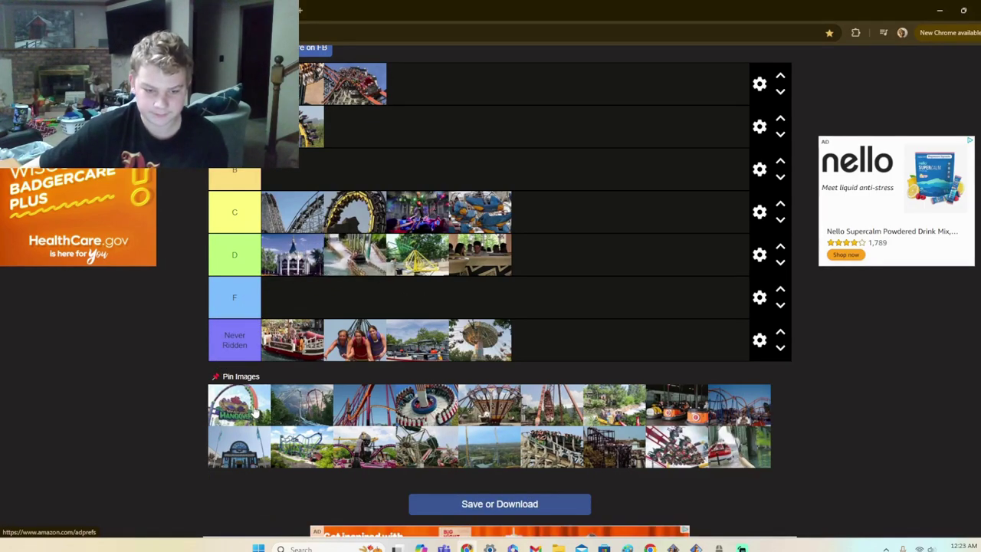
left_click_drag(244, 410, 311, 175)
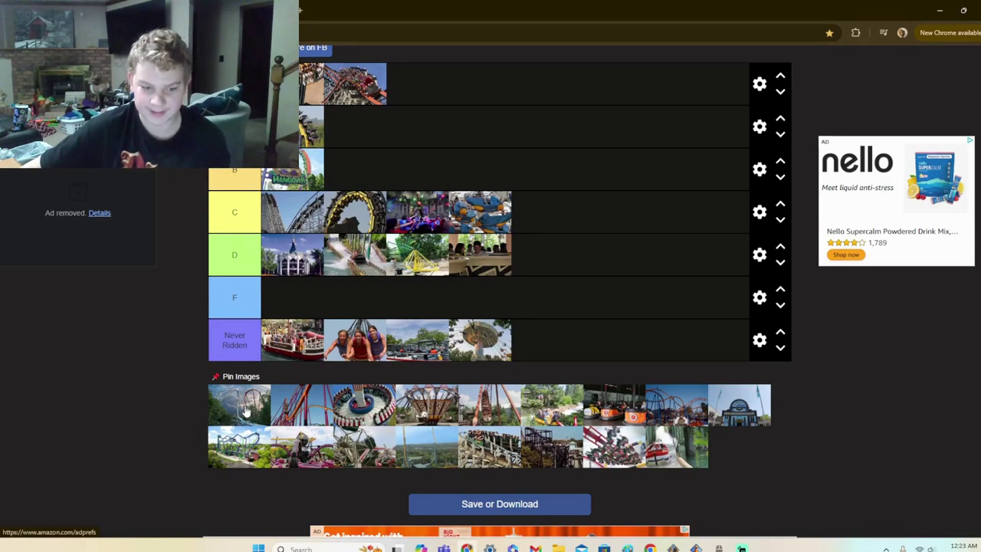
Step: Place a second coaster in A, another red coaster in S, the spinning ride in F, a swing ride in D
left_click_drag(246, 411, 369, 134)
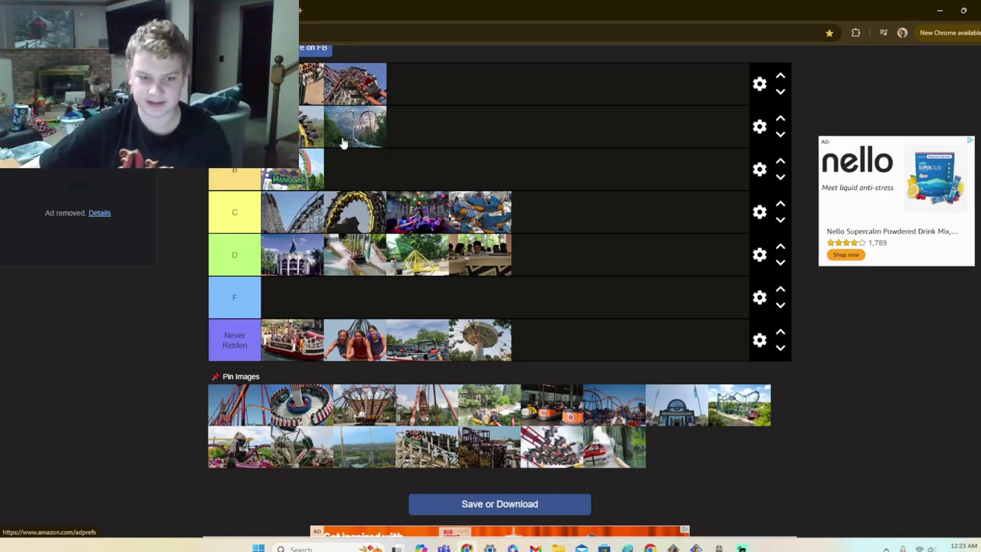
left_click_drag(236, 412, 354, 86)
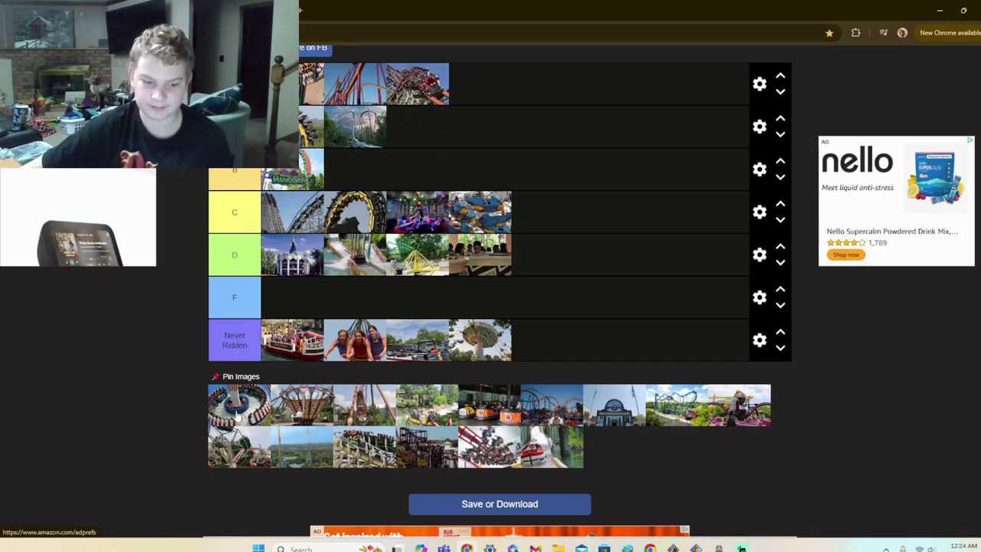
left_click_drag(236, 409, 292, 297)
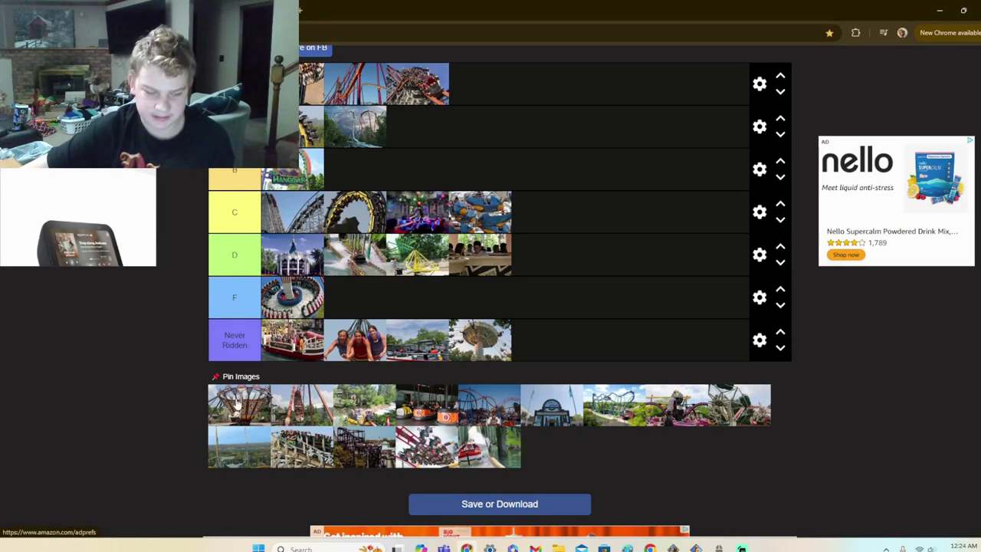
left_click_drag(234, 415, 414, 263)
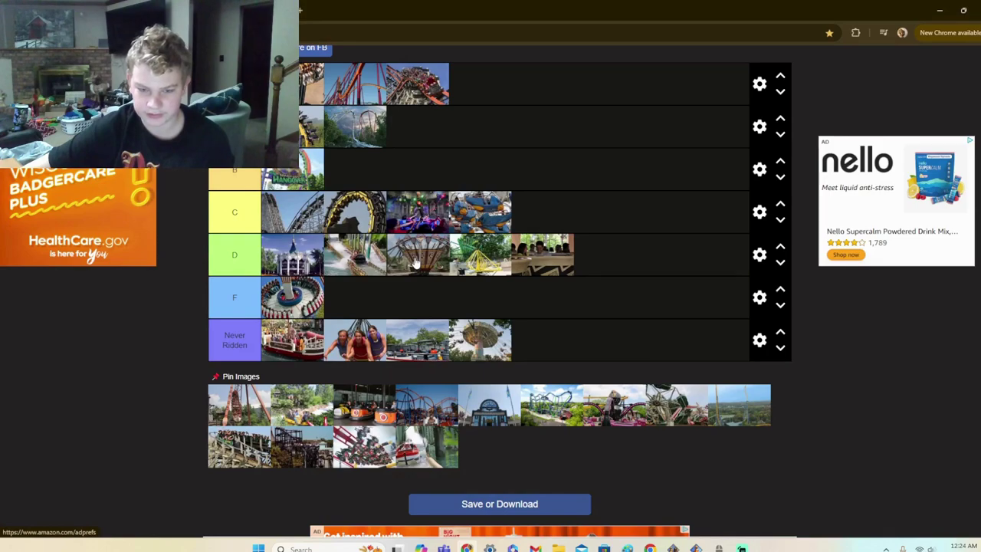
Step: Promote the swing ride from D to C, then rank a ride in F and two in D, including bumper cars
left_click_drag(414, 263, 576, 248)
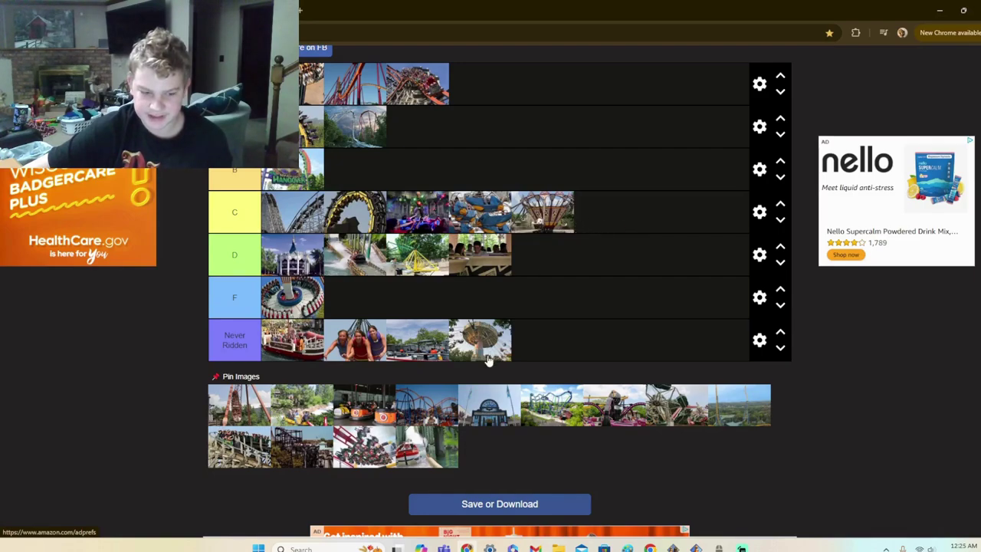
left_click_drag(237, 414, 253, 300)
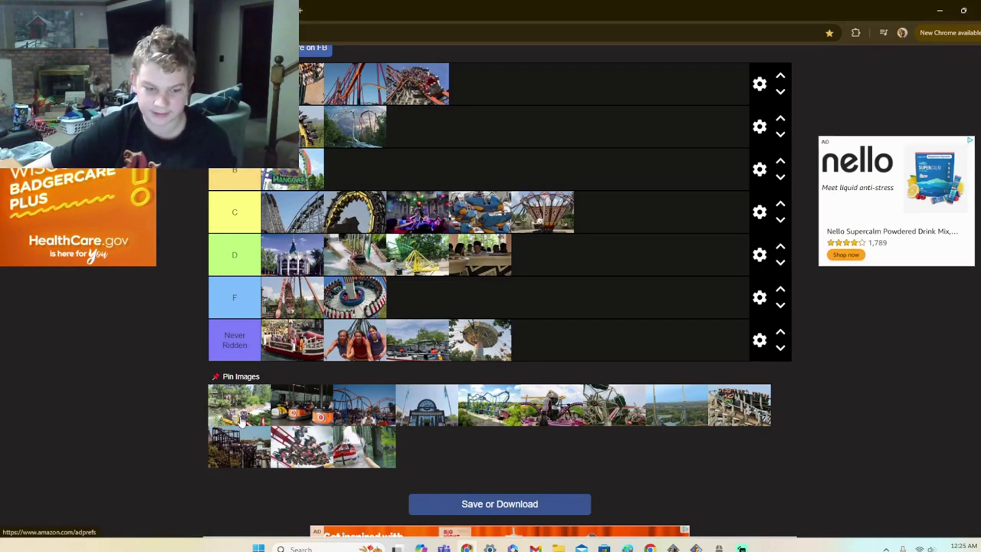
left_click_drag(241, 414, 302, 259)
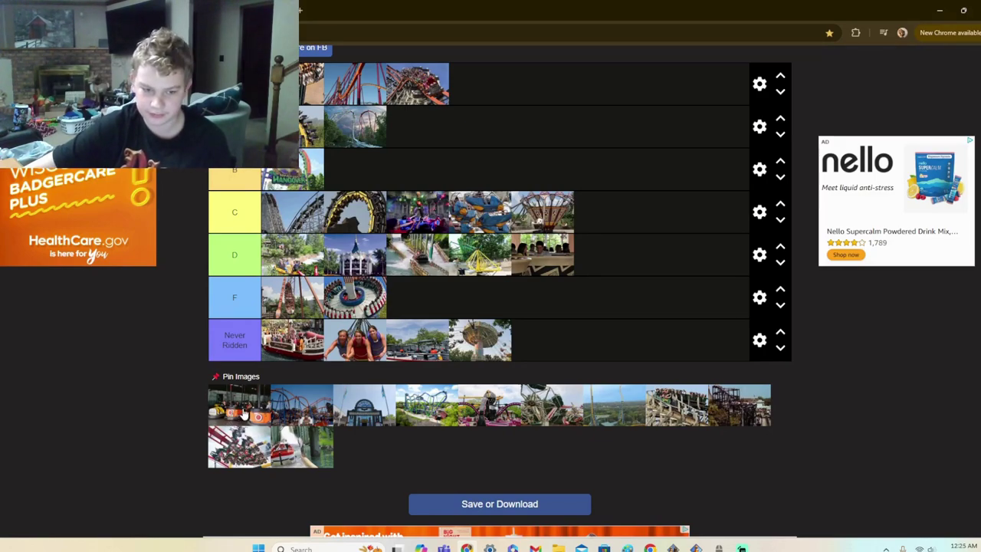
left_click_drag(243, 414, 633, 265)
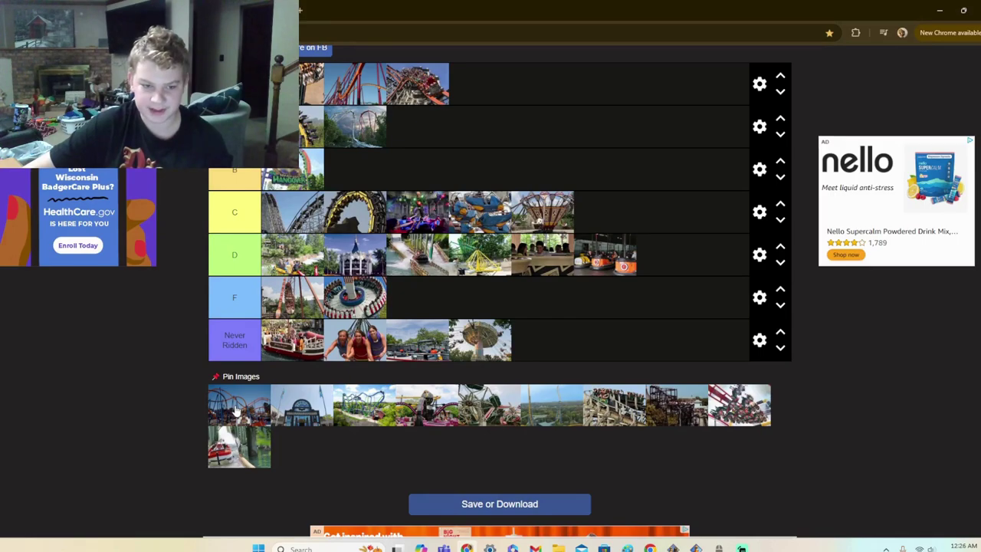
Step: Rank a coaster in B, the entrance-building ride third in C, and two more rides in F
left_click_drag(236, 412, 355, 165)
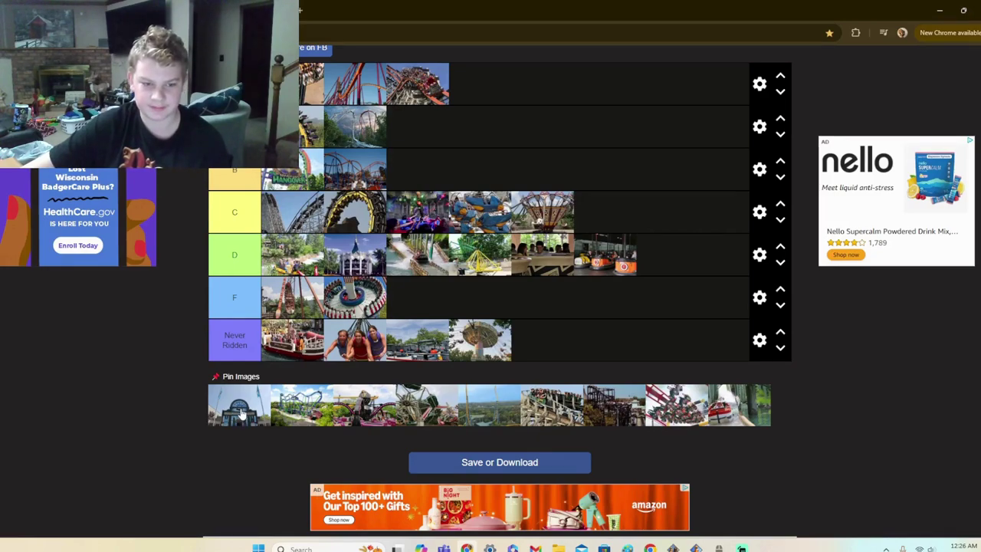
left_click_drag(242, 414, 288, 215)
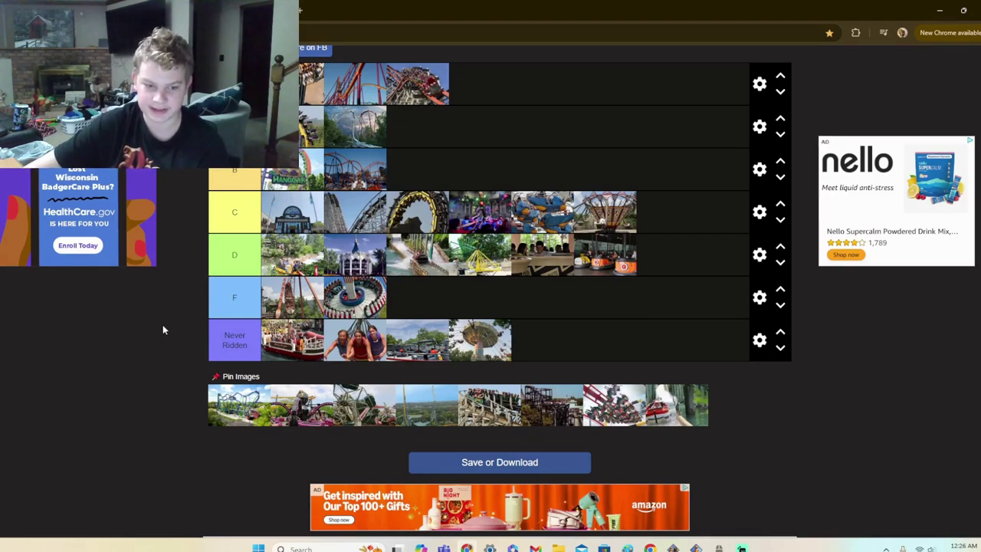
left_click_drag(282, 224, 414, 219)
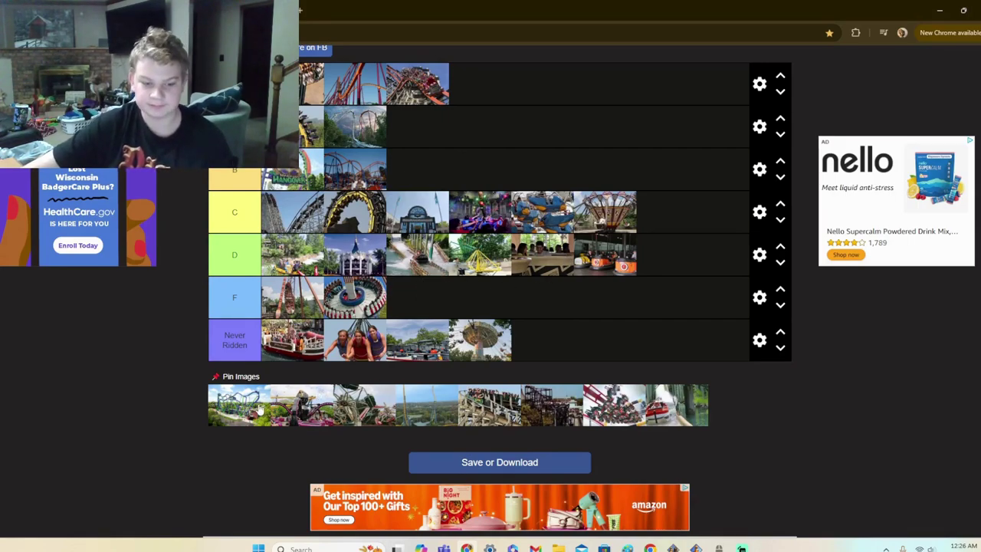
left_click_drag(242, 412, 309, 297)
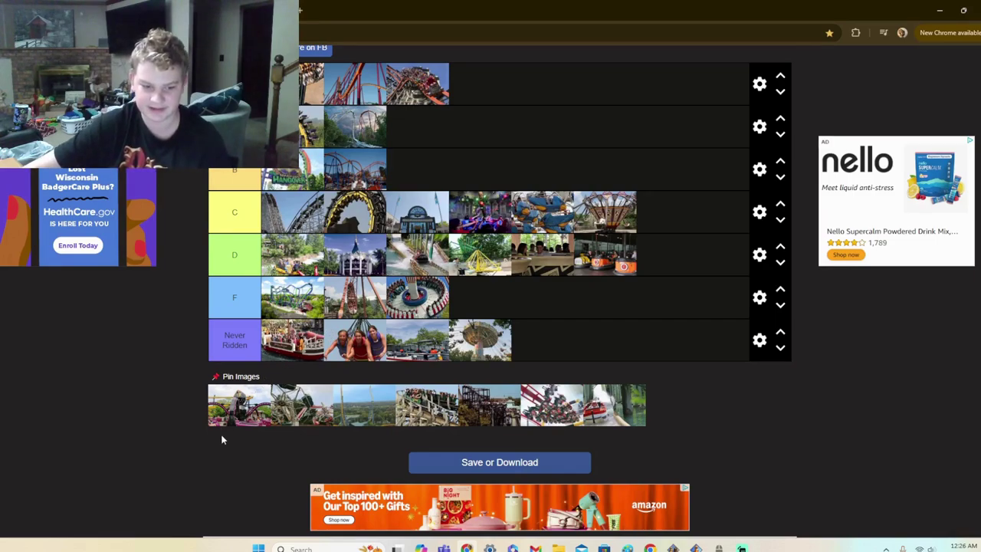
left_click_drag(230, 420, 418, 307)
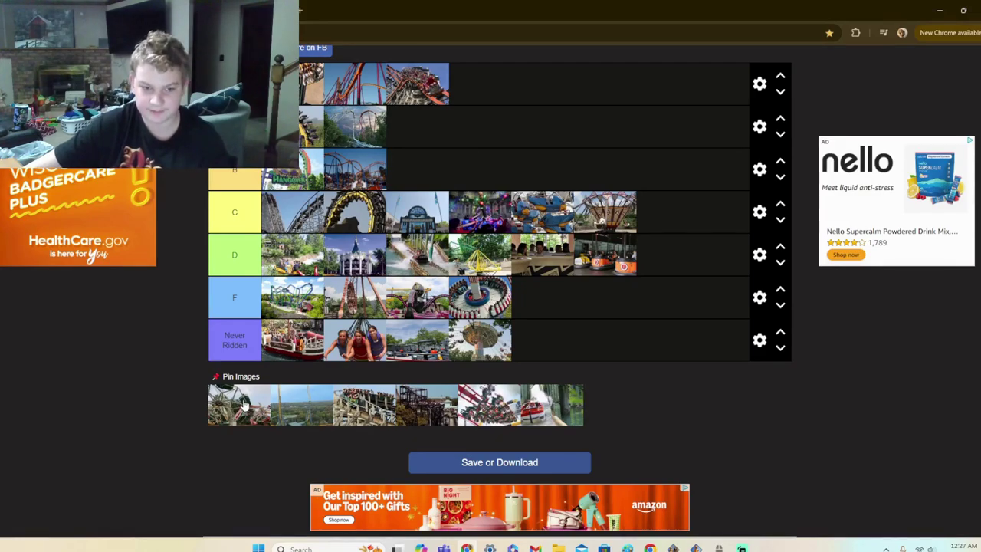
Step: Rank a ride and the observation tower in D, a wooden coaster in B, another coaster in C
left_click_drag(242, 410, 291, 253)
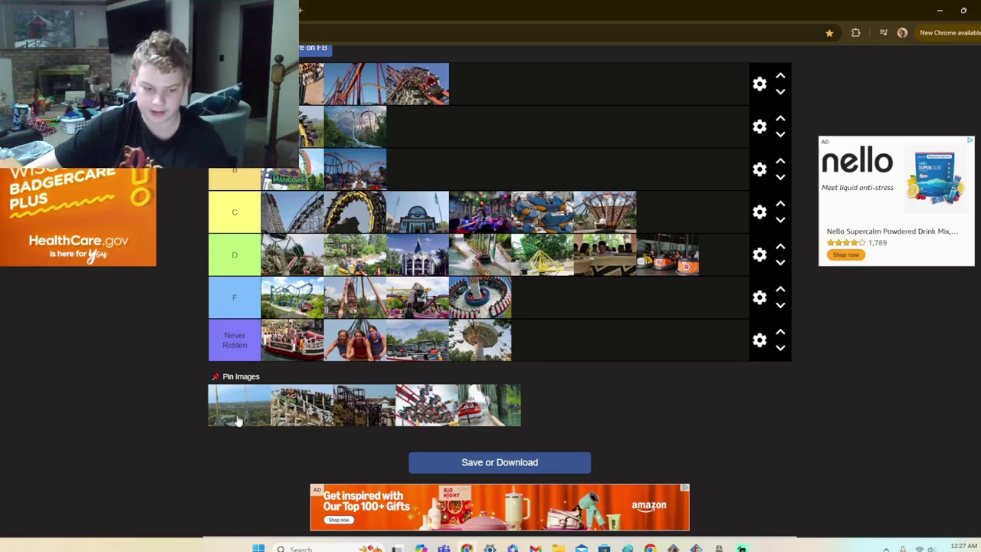
mouse_move(234, 416)
left_mouse_down()
mouse_move(212, 439)
mouse_move(234, 415)
left_mouse_up()
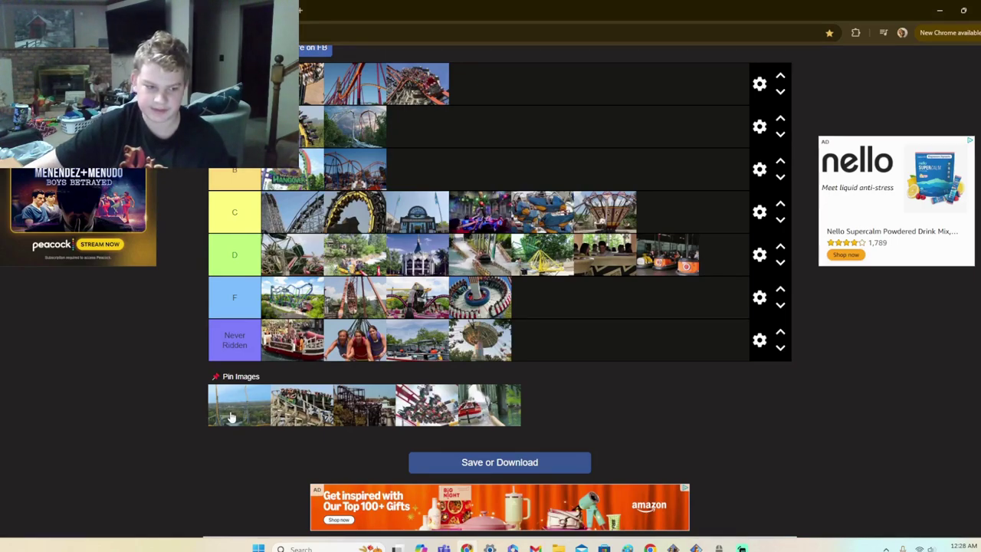
left_click_drag(229, 418, 471, 266)
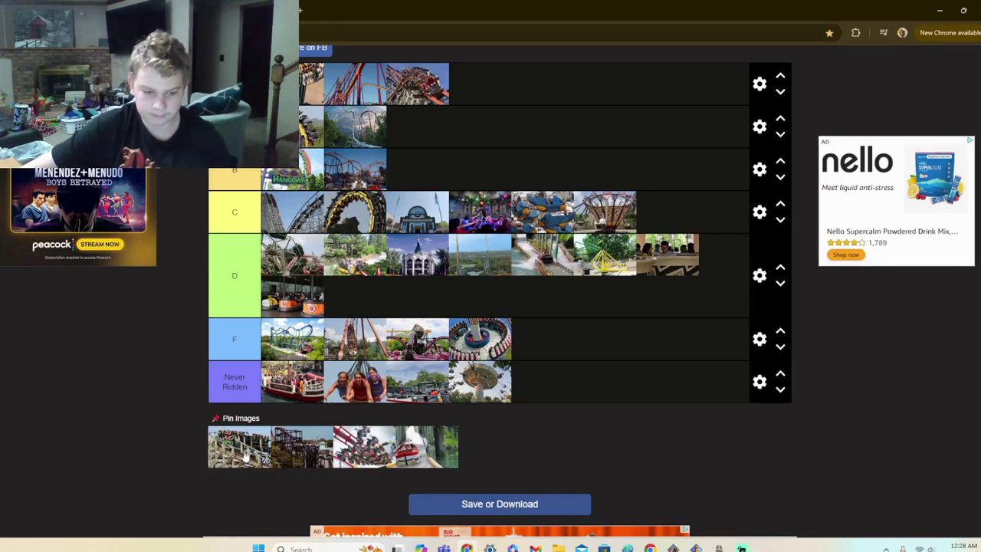
mouse_move(240, 449)
left_mouse_down()
mouse_move(429, 253)
mouse_move(421, 167)
left_mouse_up()
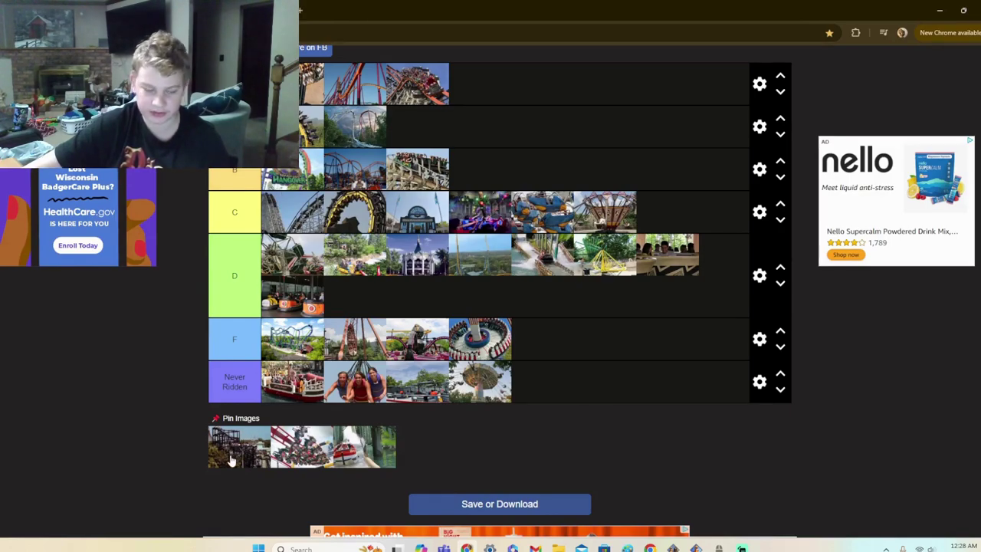
left_click_drag(227, 454, 407, 222)
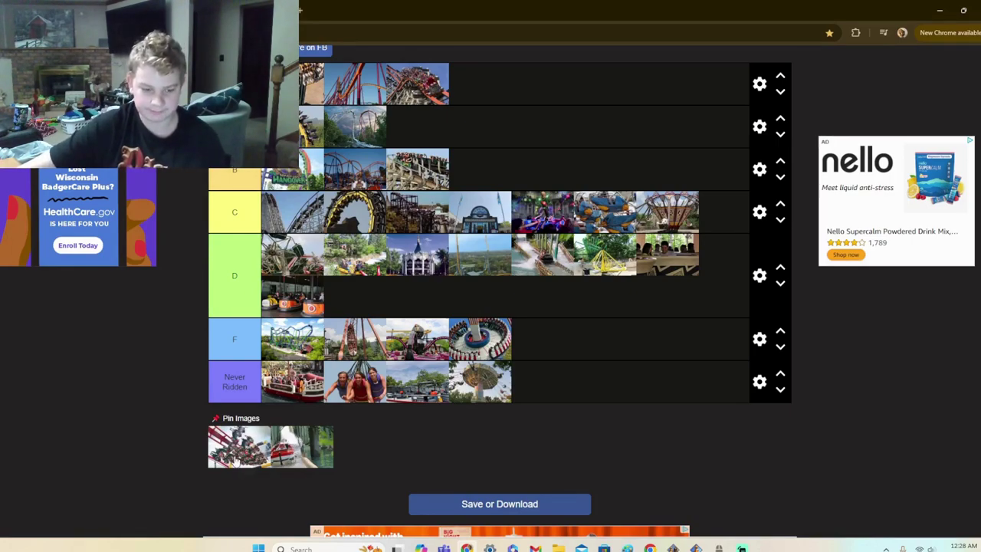
Step: Place the spinning coaster at the end of tier C and the last ride in tier D
left_click_drag(238, 448, 603, 215)
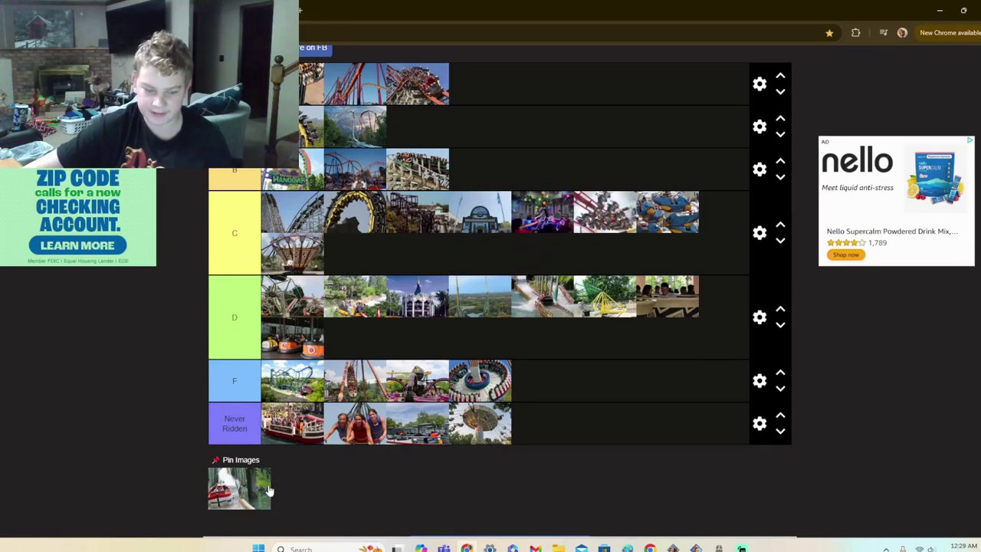
left_click_drag(258, 496, 426, 352)
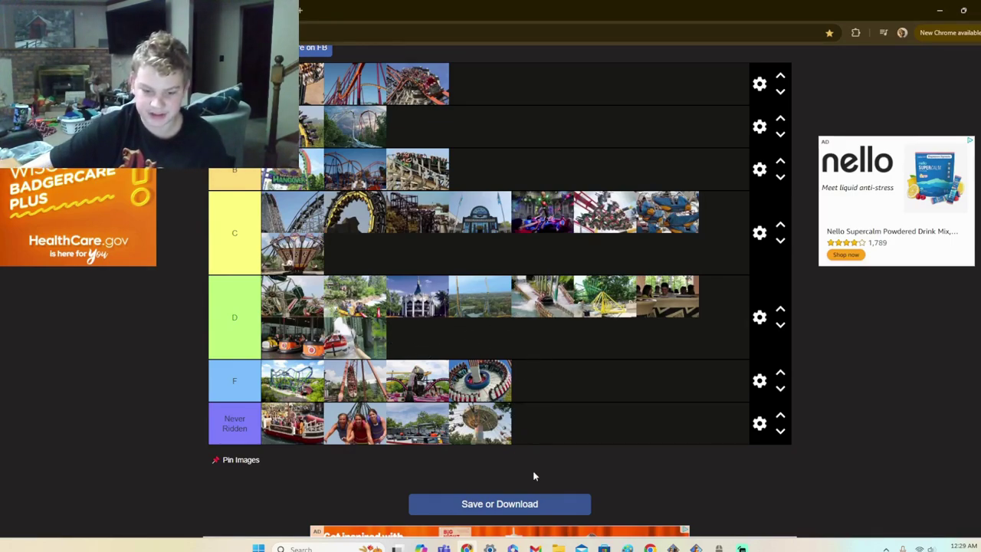
Step: Scroll through the finished tier list to review every ride's placement
scroll(613, 374, "up", 2)
scroll(609, 375, "down", 2)
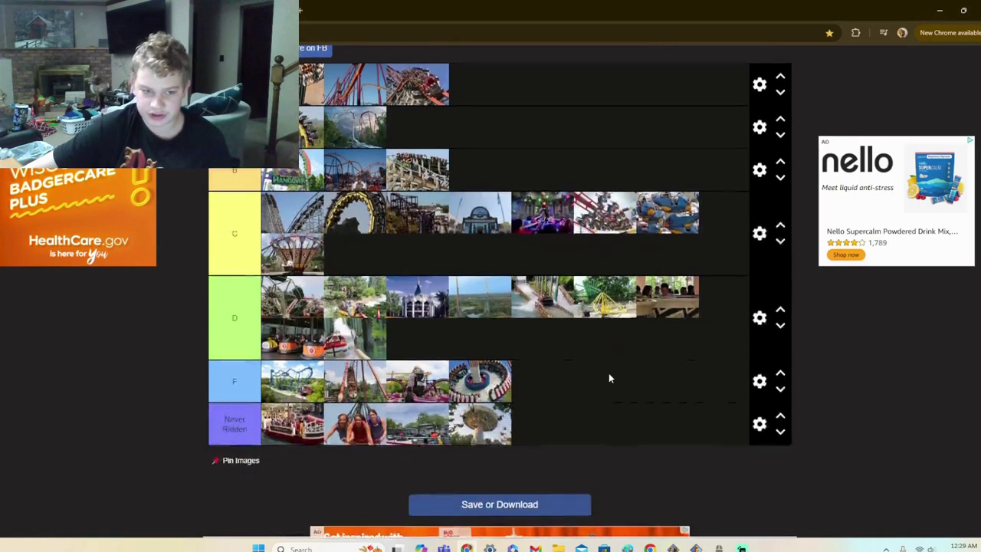
scroll(608, 379, "up", 1)
scroll(607, 374, "down", 1)
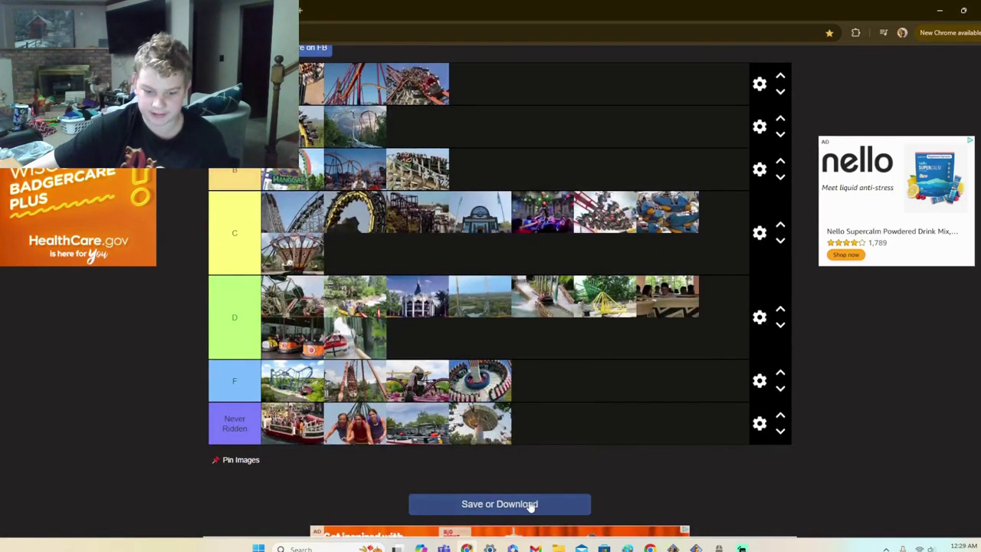
scroll(603, 378, "up", 1)
scroll(603, 379, "up", 1)
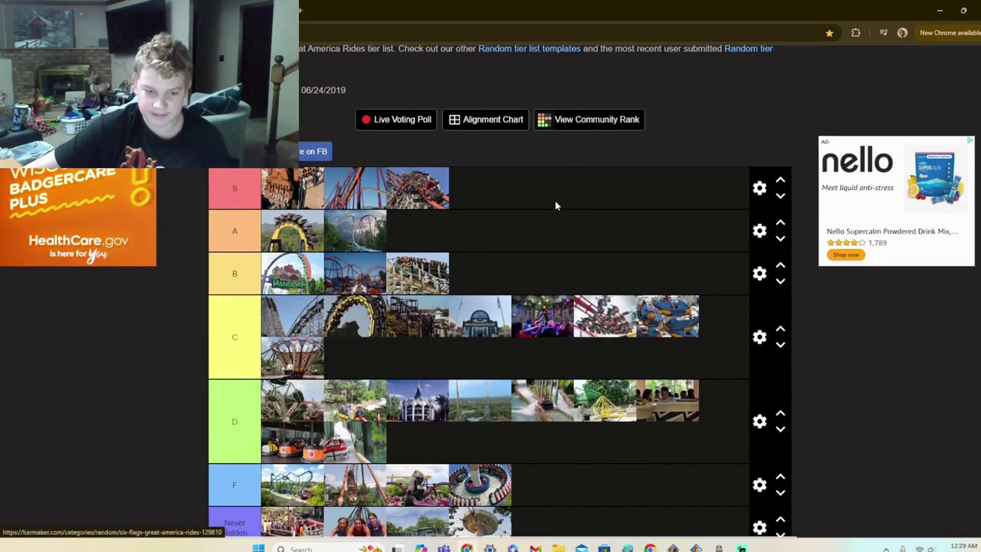
scroll(537, 200, "down", 1)
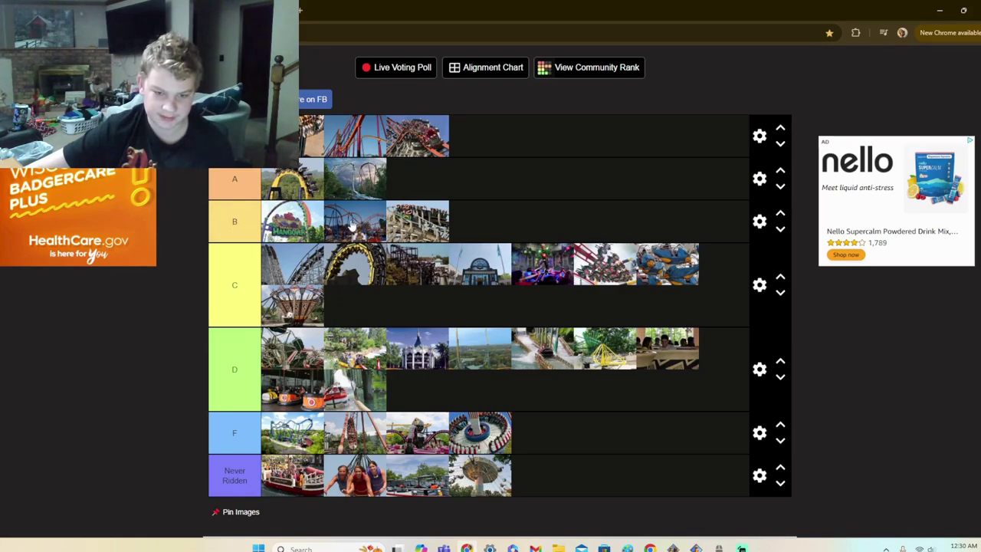
Step: Move the red coaster to last place in tier B and return to the top of the list
left_click_drag(350, 221, 454, 220)
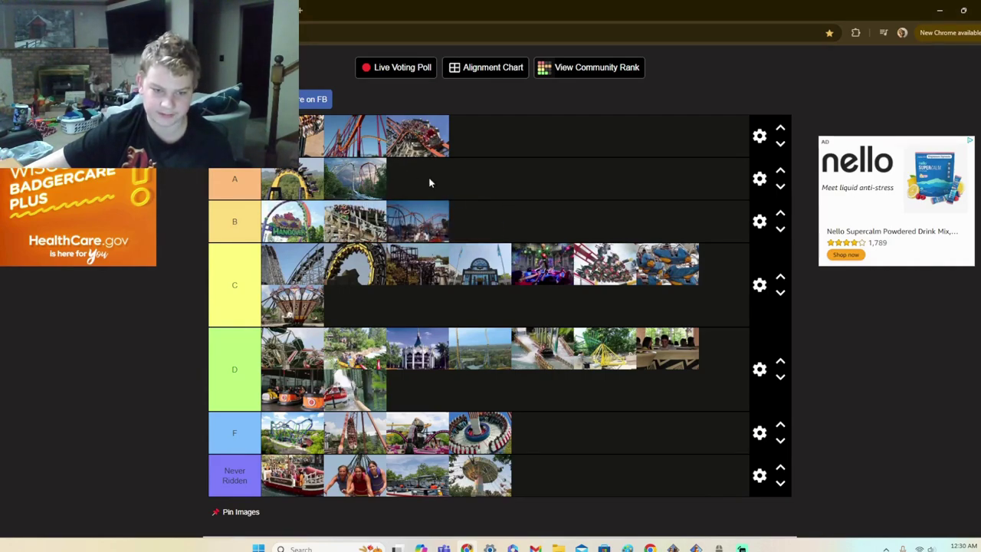
scroll(422, 196, "up", 1)
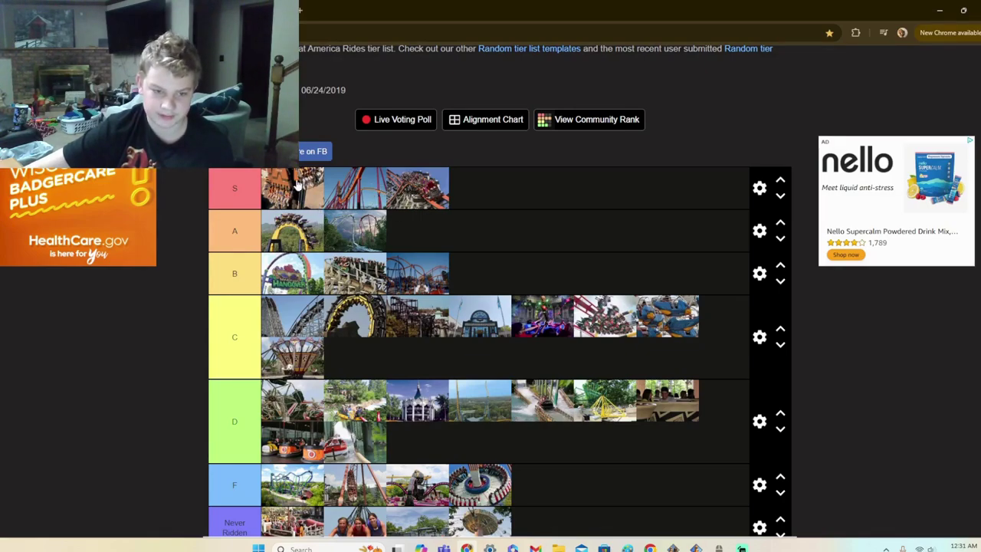
scroll(590, 198, "down", 1)
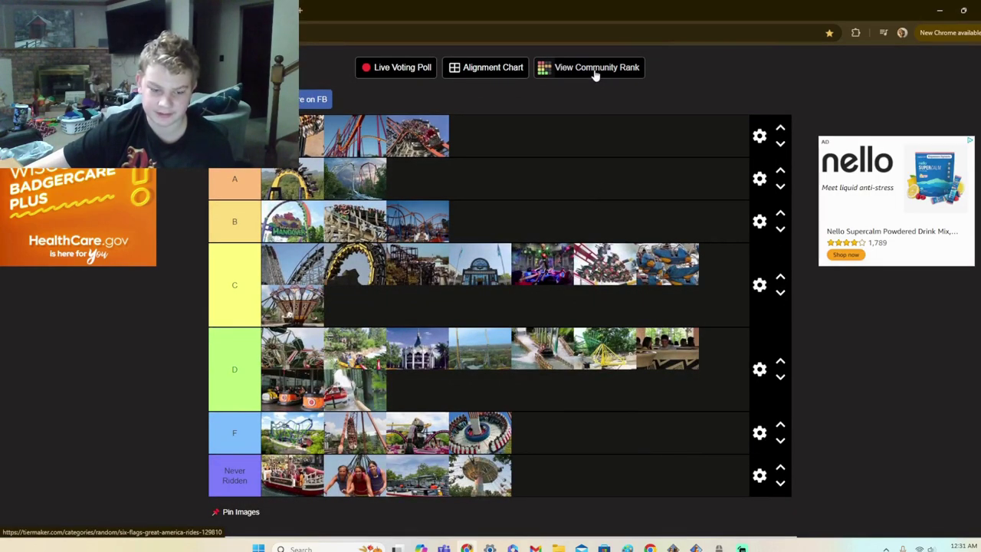
scroll(595, 73, "down", 1)
scroll(596, 344, "up", 1)
scroll(596, 344, "up", 2)
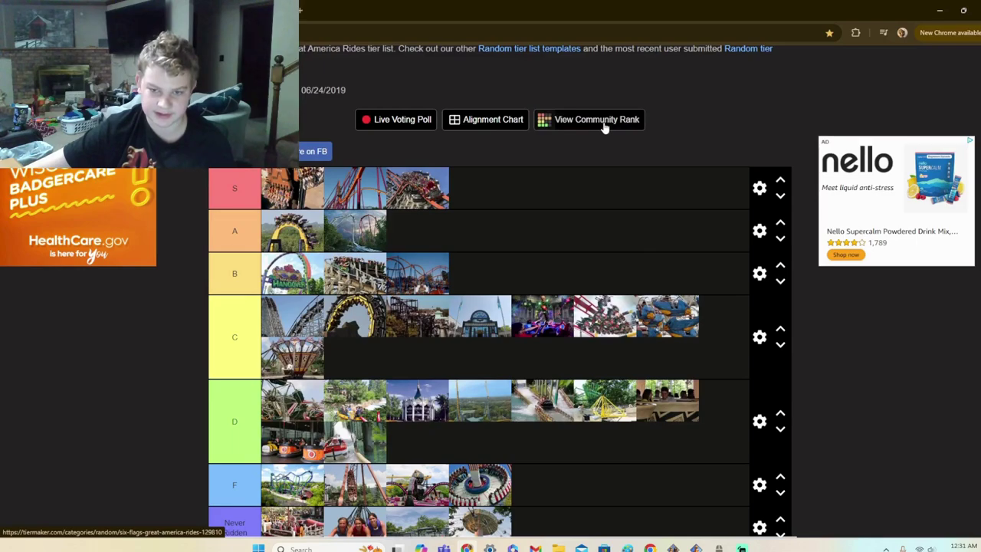
Step: Open the Six Flags Great America community ranking and scroll through its averaged tiers from 7 lists
left_click(614, 128)
scroll(590, 212, "down", 2)
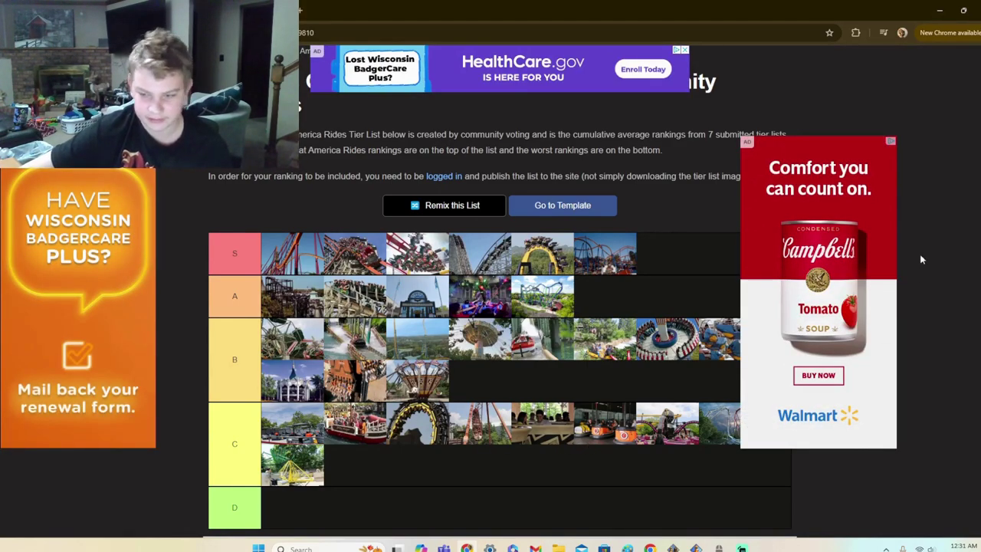
scroll(556, 452, "down", 1)
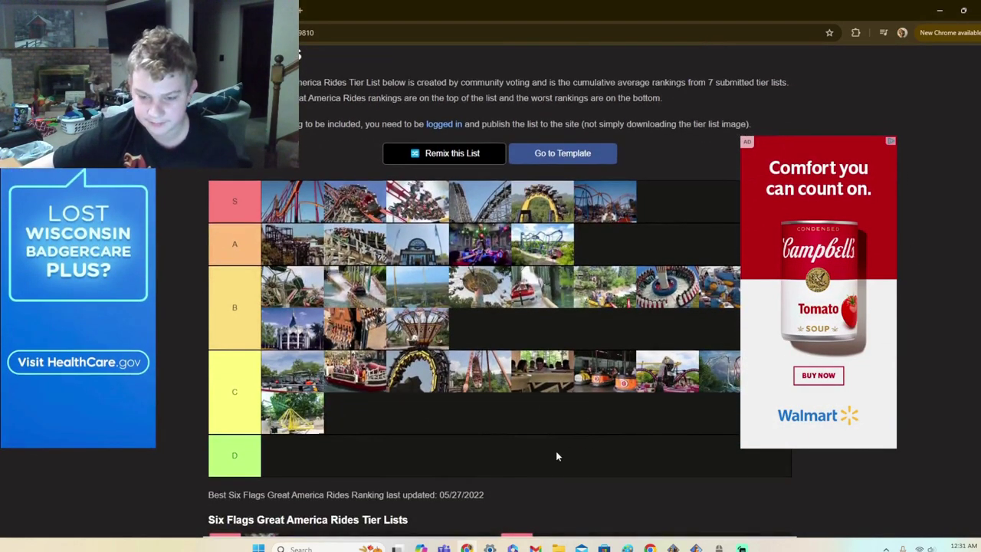
scroll(556, 451, "up", 1)
scroll(557, 457, "down", 1)
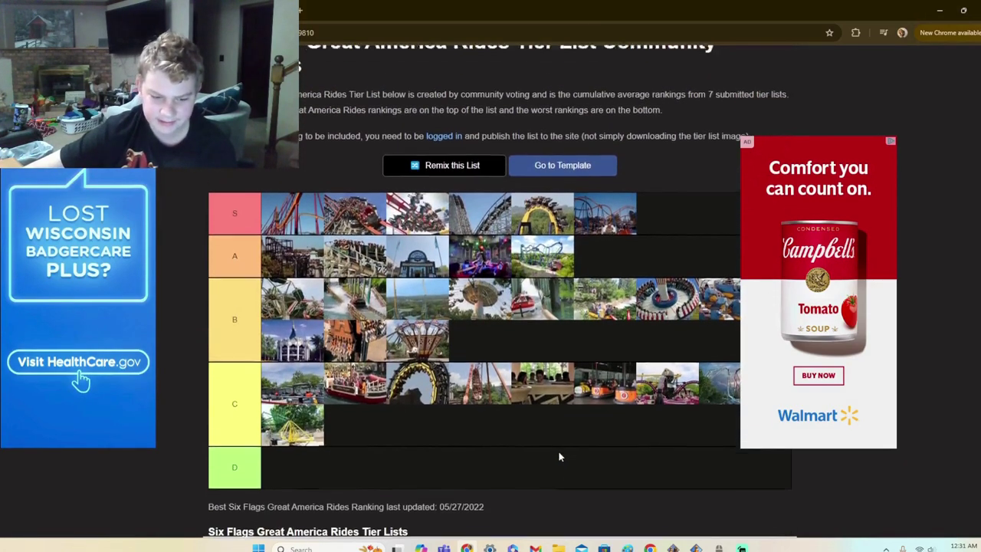